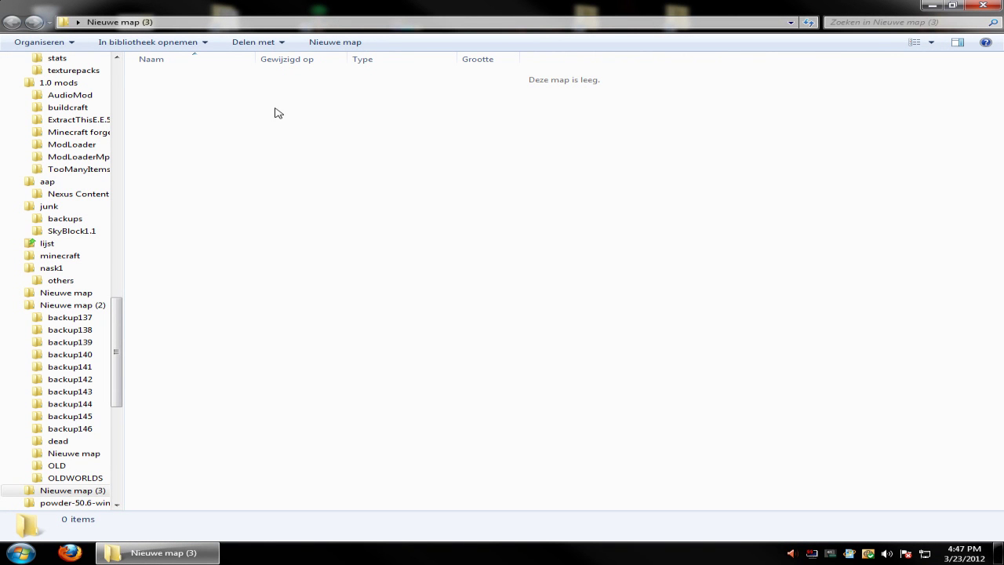
# Step: Create a new text document named something.txt in the Nieuwe map (3) folder
pyautogui.rightClick(267, 110)
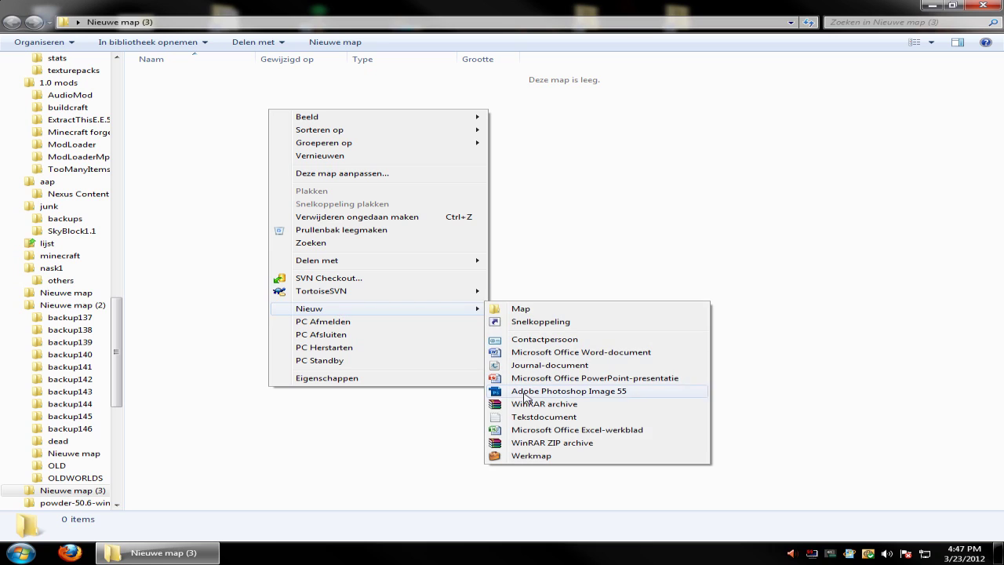
pyautogui.click(535, 420)
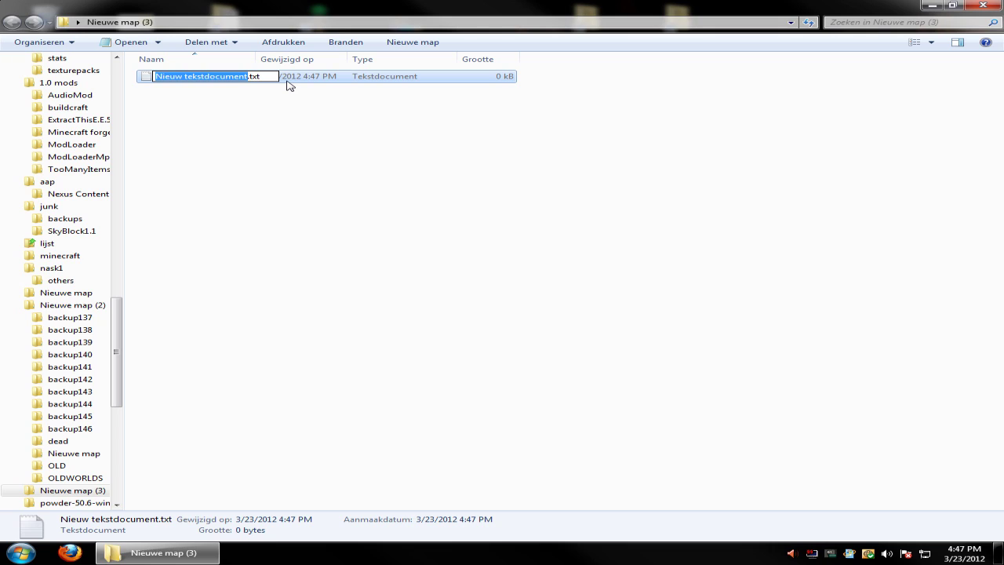
pyautogui.write('something')
pyautogui.press('Return')
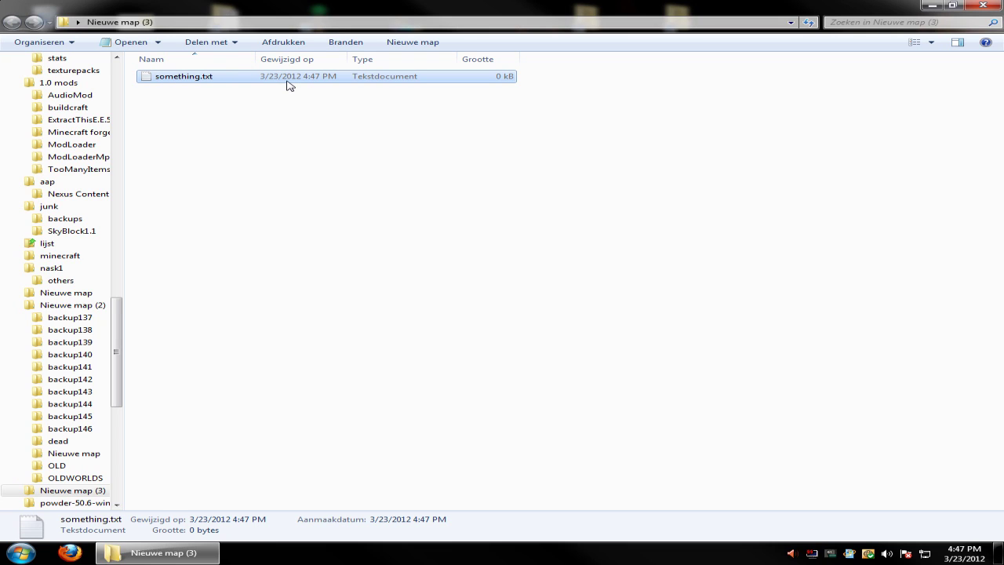
# Step: Open something.txt maximized in Notepad++ and add the line color 0a after pause
pyautogui.doubleClick(224, 76)
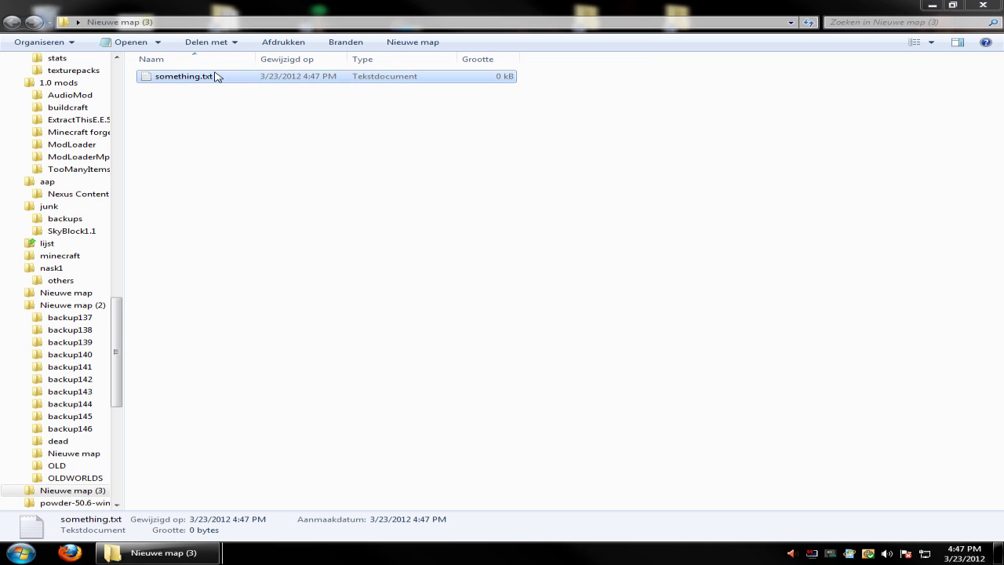
pyautogui.click(577, 193)
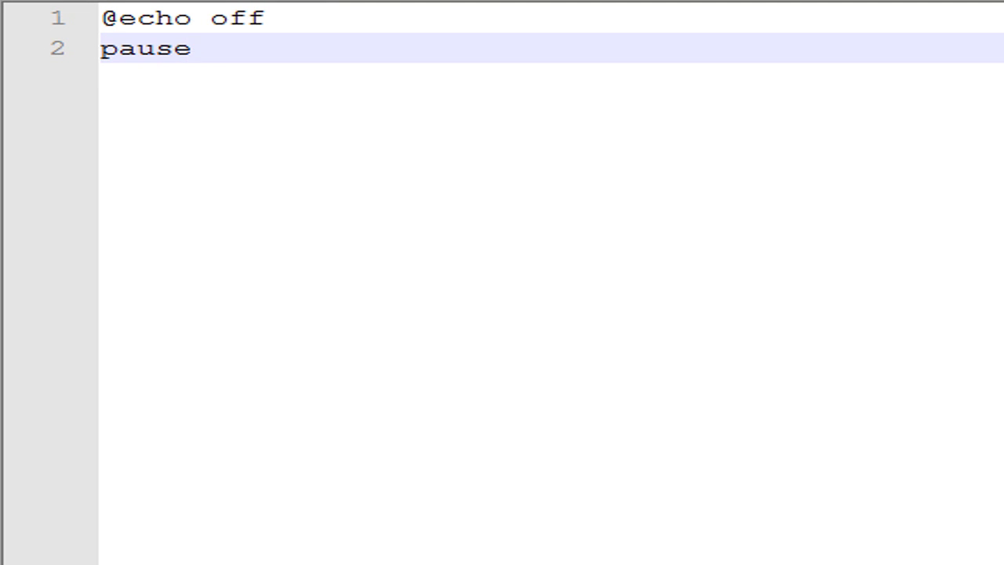
pyautogui.press('Return')
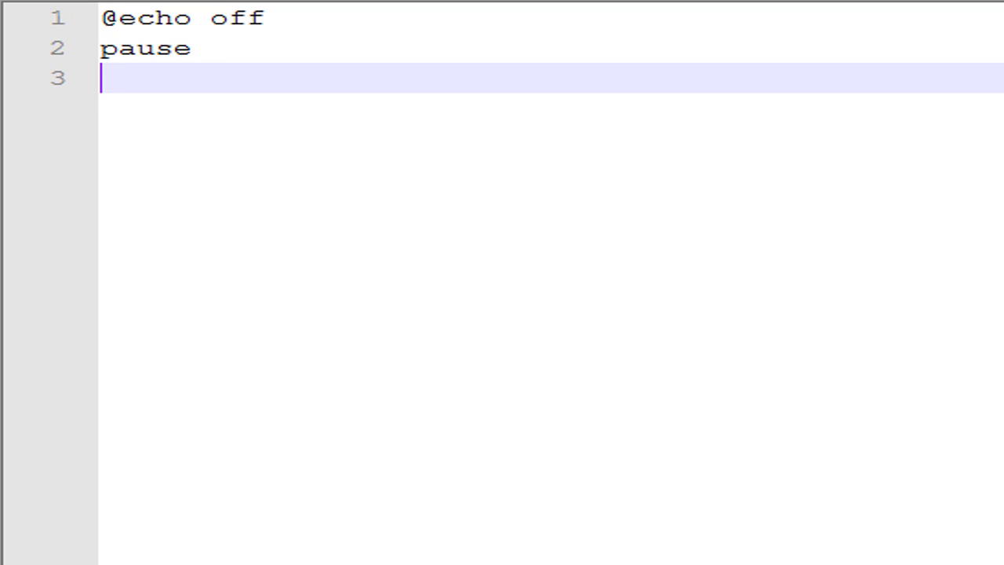
pyautogui.write('color 0a')
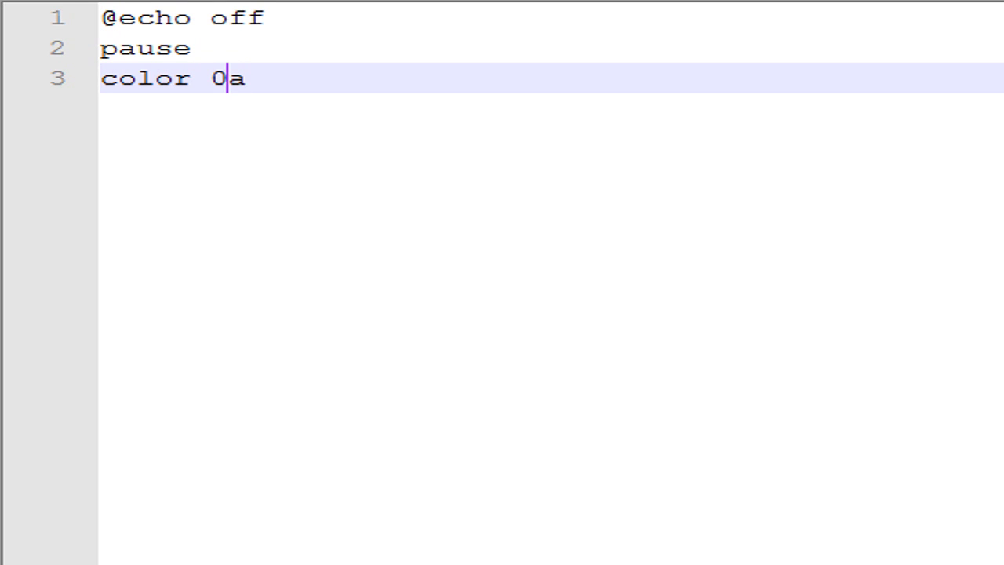
pyautogui.hotkey('shift', 'Left')
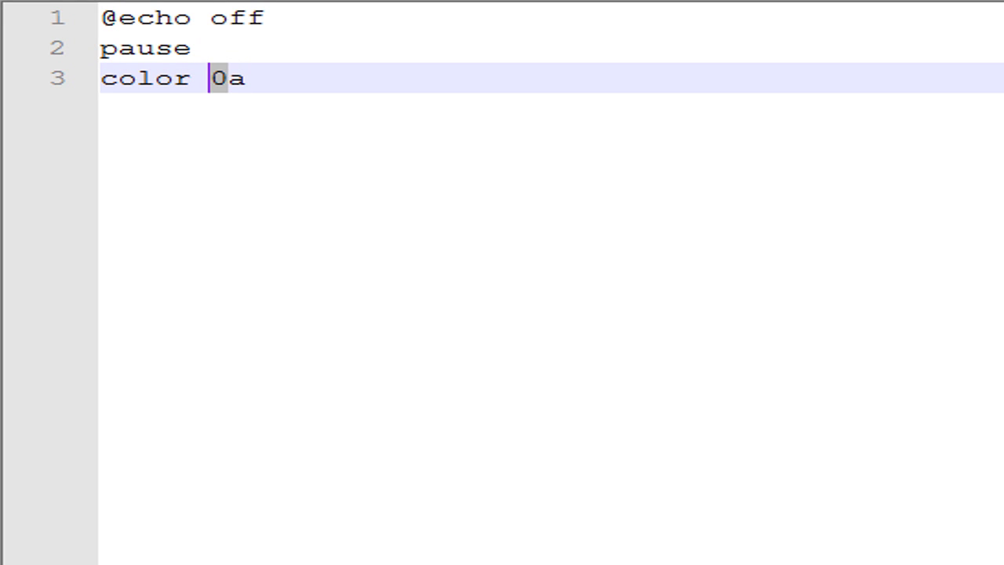
pyautogui.press('Right')
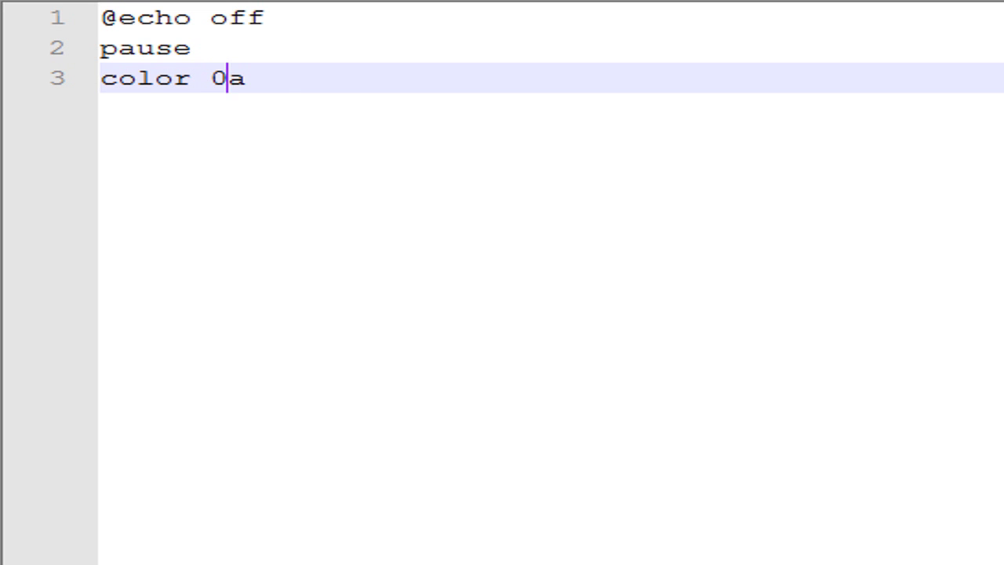
pyautogui.hotkey('shift', 'Right')
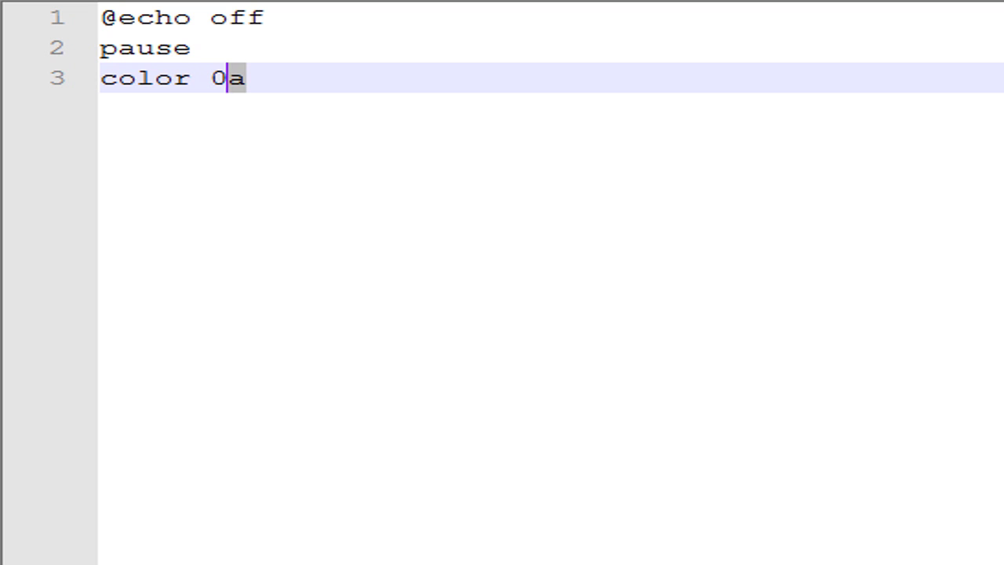
pyautogui.moveTo(234, 80); pyautogui.dragTo(209, 82)
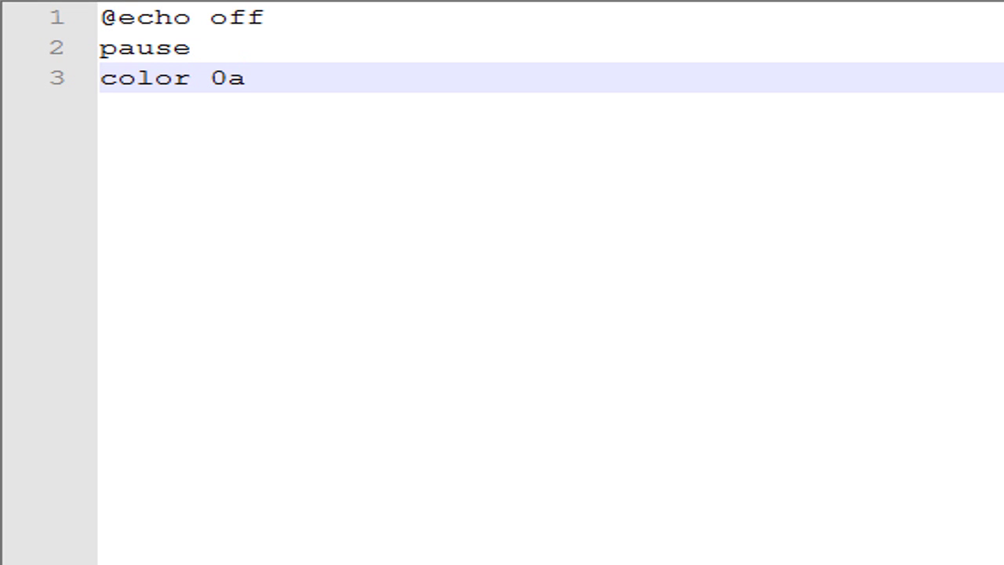
# Step: Add the line mode 1000 followed by an empty line
pyautogui.press('Return')
pyautogui.write('mode ')
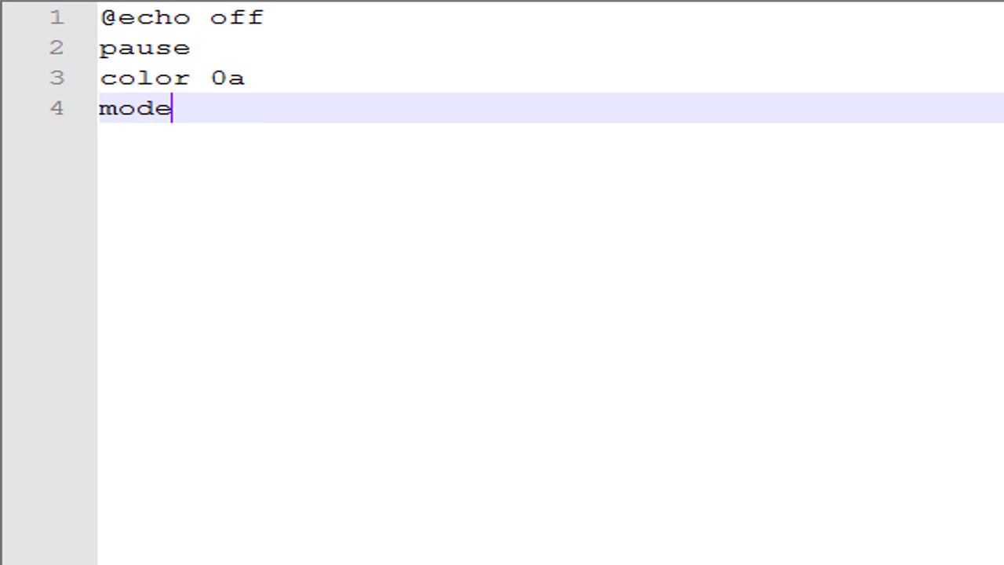
pyautogui.write('1000')
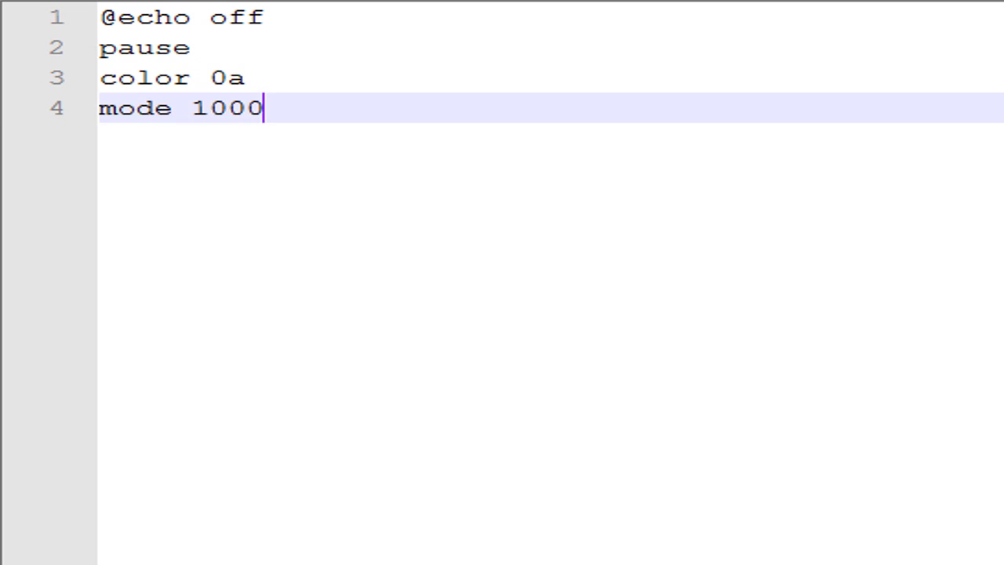
pyautogui.hotkey('shift', 'Home')
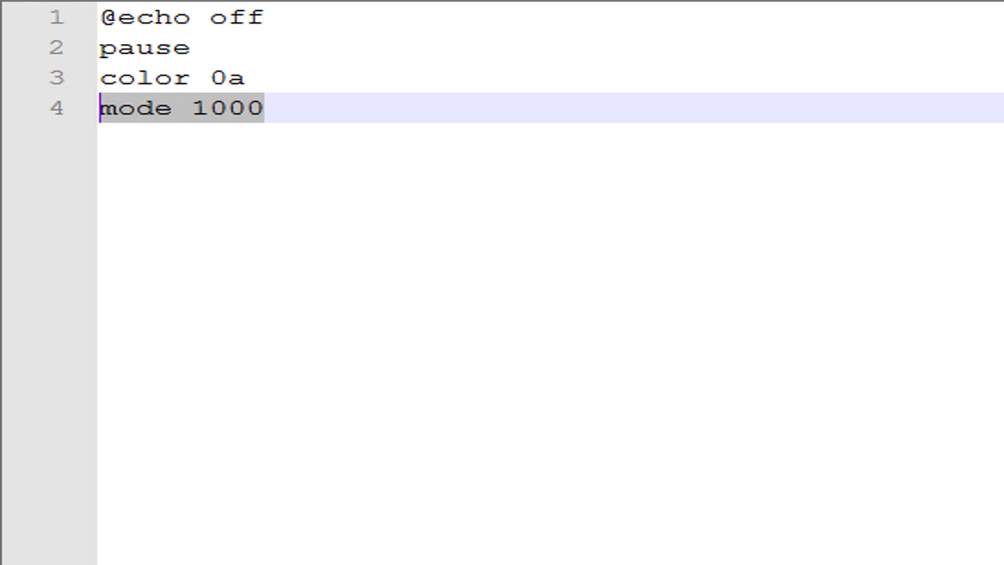
pyautogui.press('End')
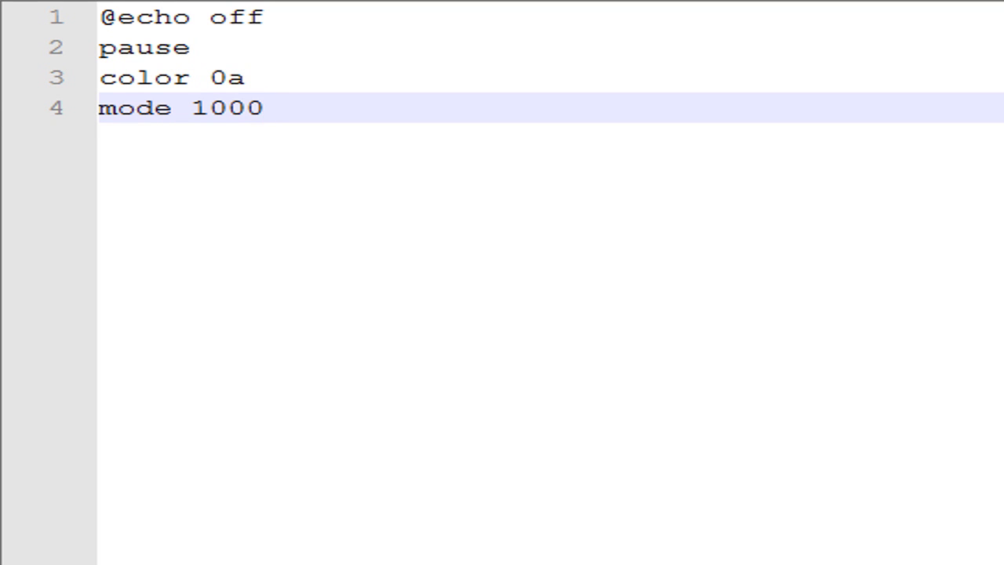
pyautogui.press('Return')
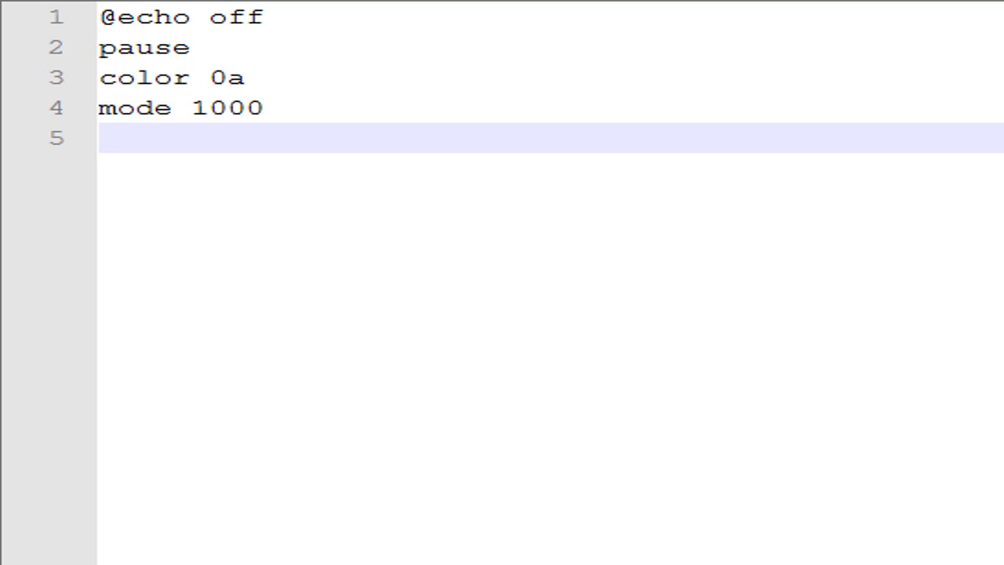
# Step: Write the label :A on line 6 and echo %random% on line 7
pyautogui.press('Return')
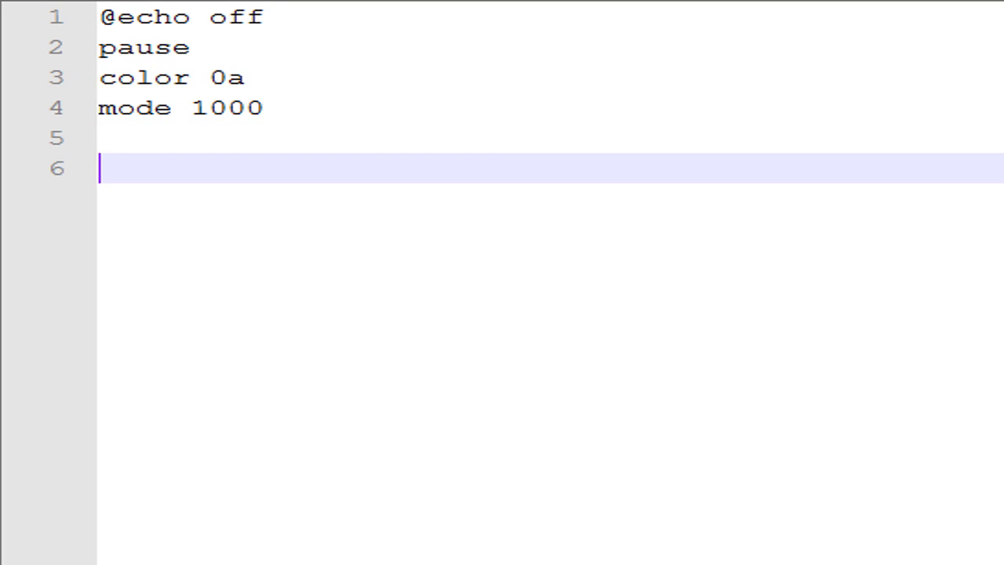
pyautogui.write(':')
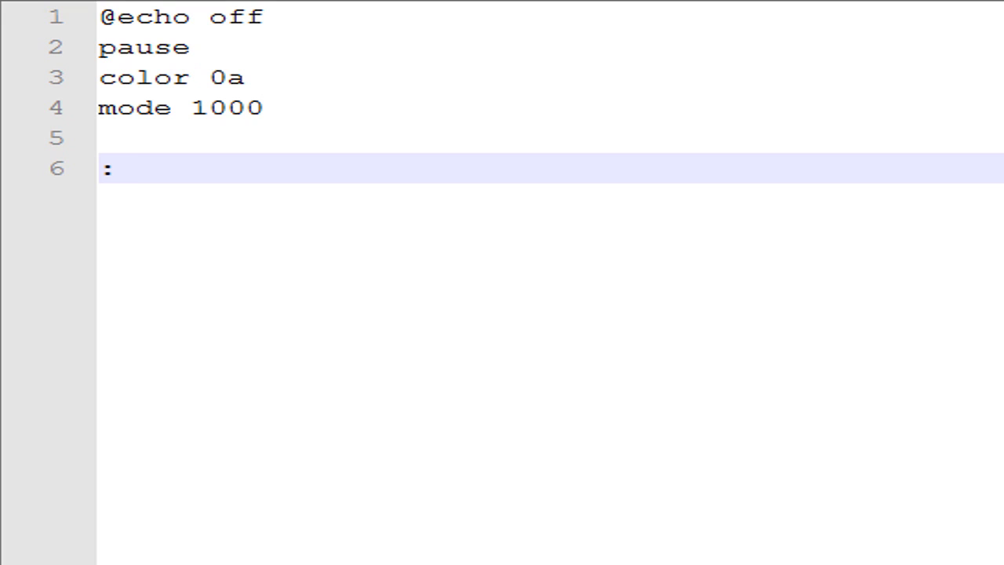
pyautogui.hotkey('shift', 'Home')
pyautogui.press('End')
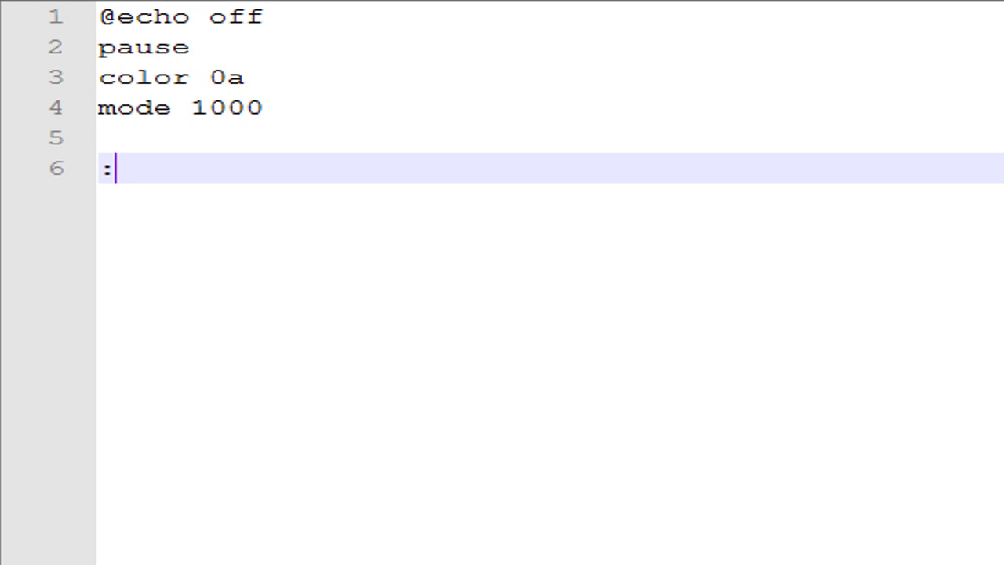
pyautogui.write('A')
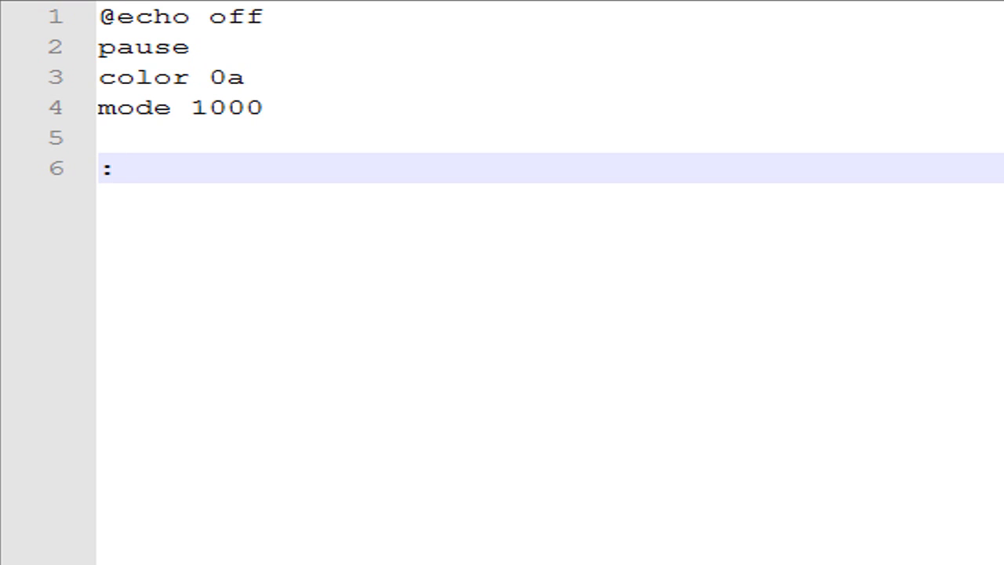
pyautogui.write('B')
pyautogui.press('BackSpace')
pyautogui.write('A')
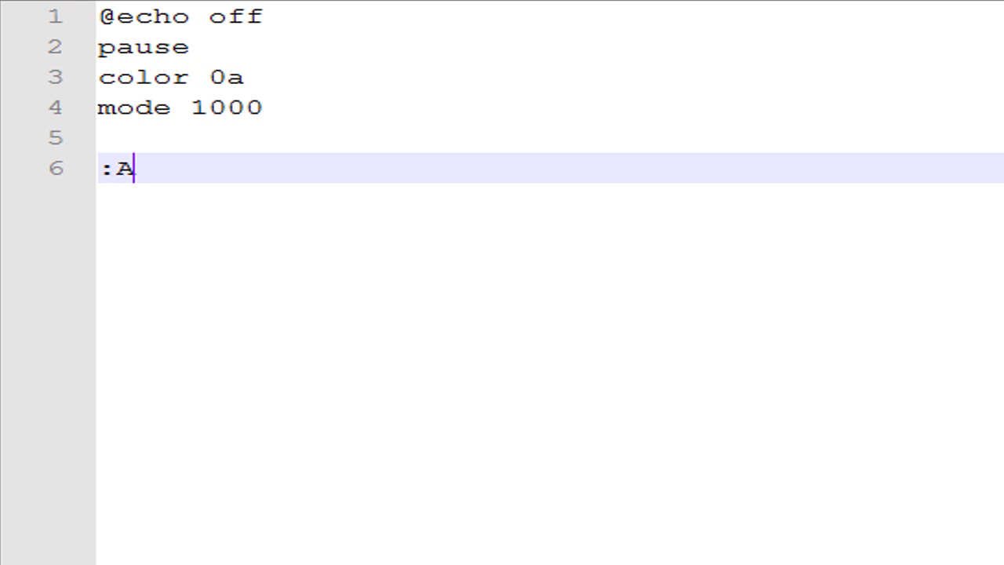
pyautogui.press('Return')
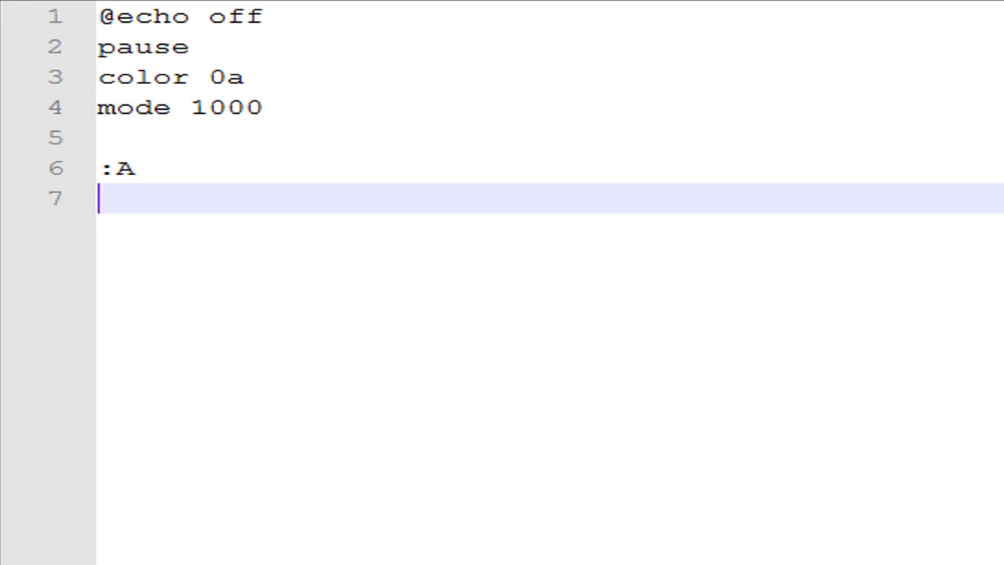
pyautogui.press('Return')
pyautogui.press('BackSpace')
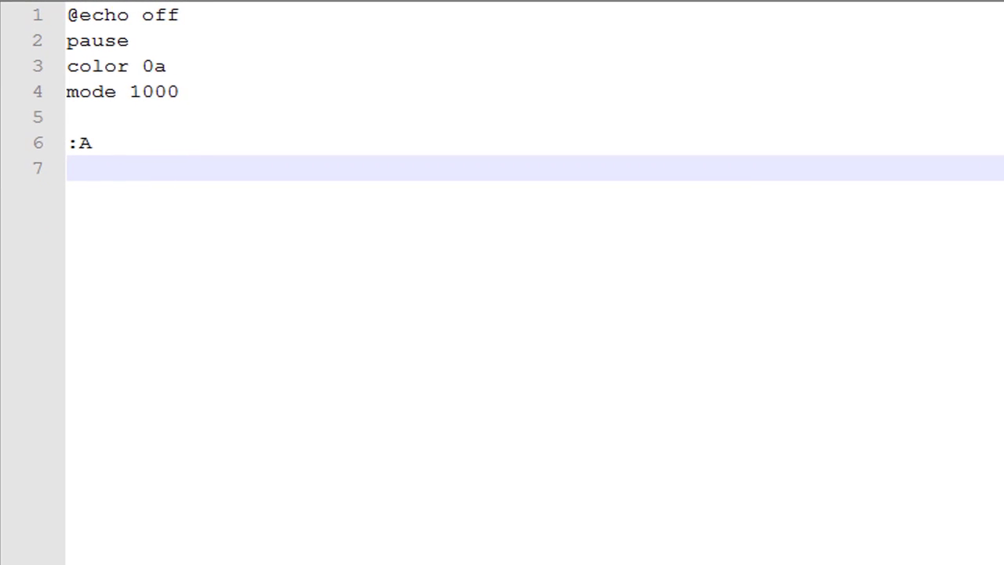
pyautogui.write('e')
pyautogui.write('cho')
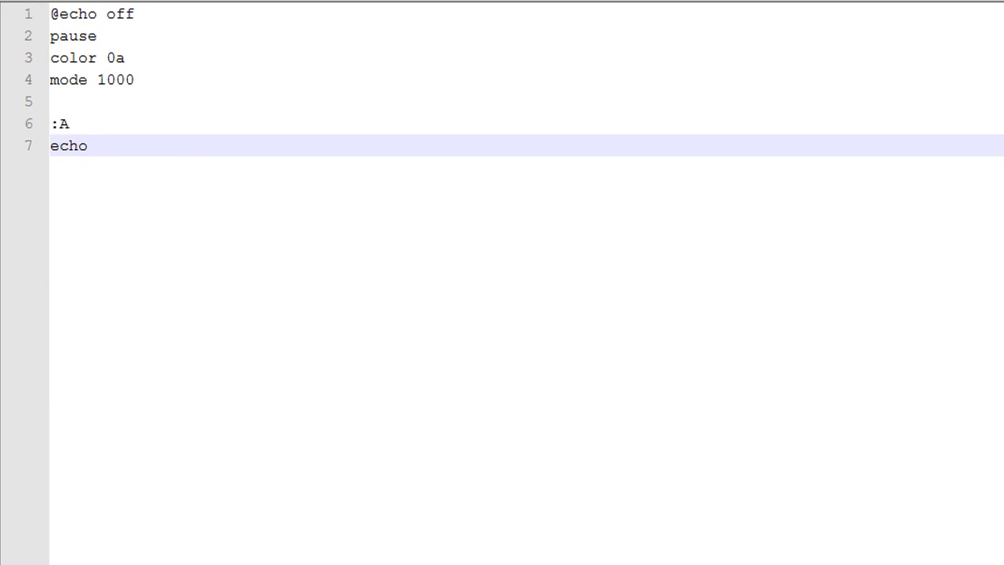
pyautogui.write(' %random%')
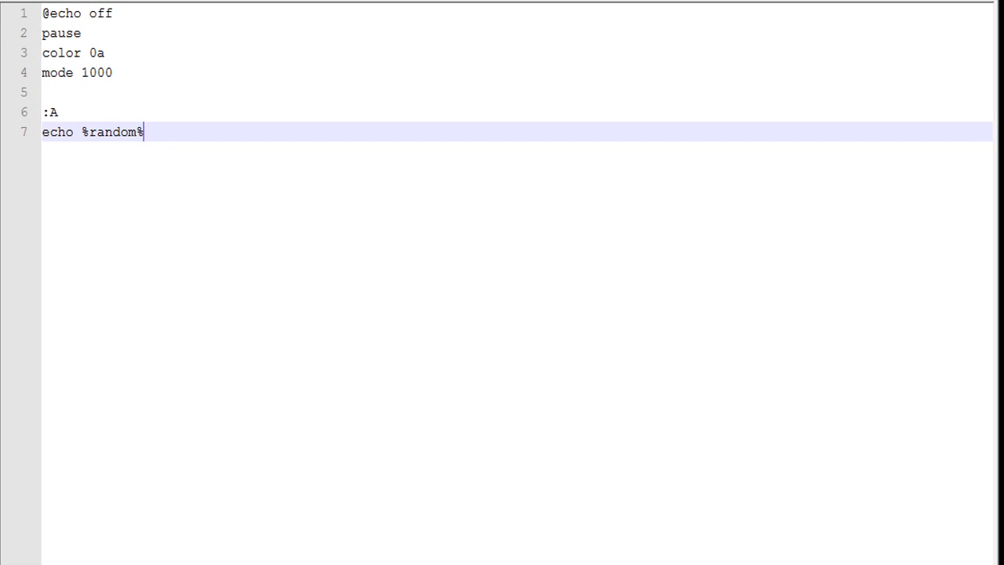
# Step: Paste many %random% copies onto the echo line and add goto A on line 8
pyautogui.hotkey('ctrl', 'shift', 'Left')
pyautogui.hotkey('ctrl', 'shift', 'Left')
pyautogui.hotkey('ctrl', 'shift', 'Left')
pyautogui.hotkey('ctrl', 'c')
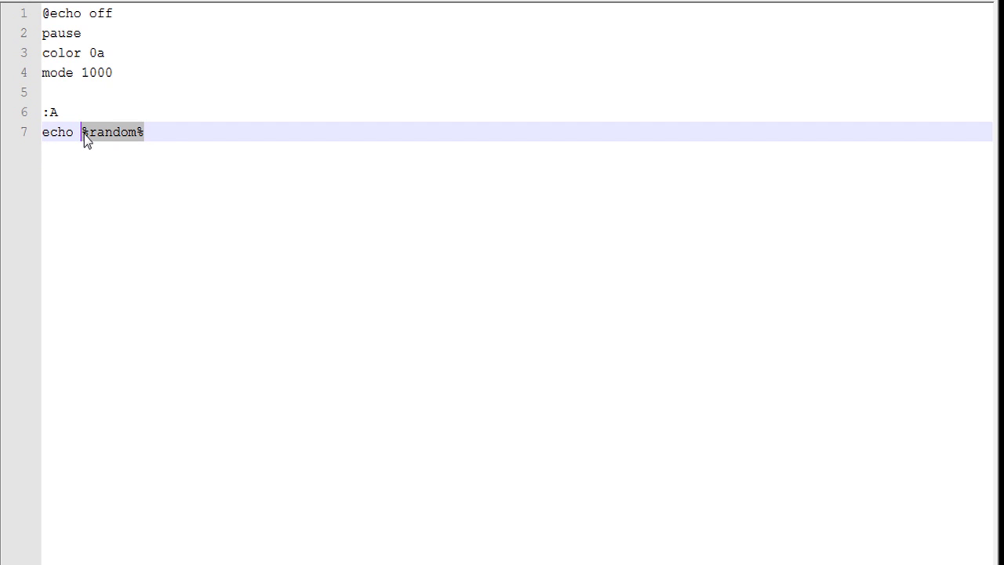
pyautogui.press('End')
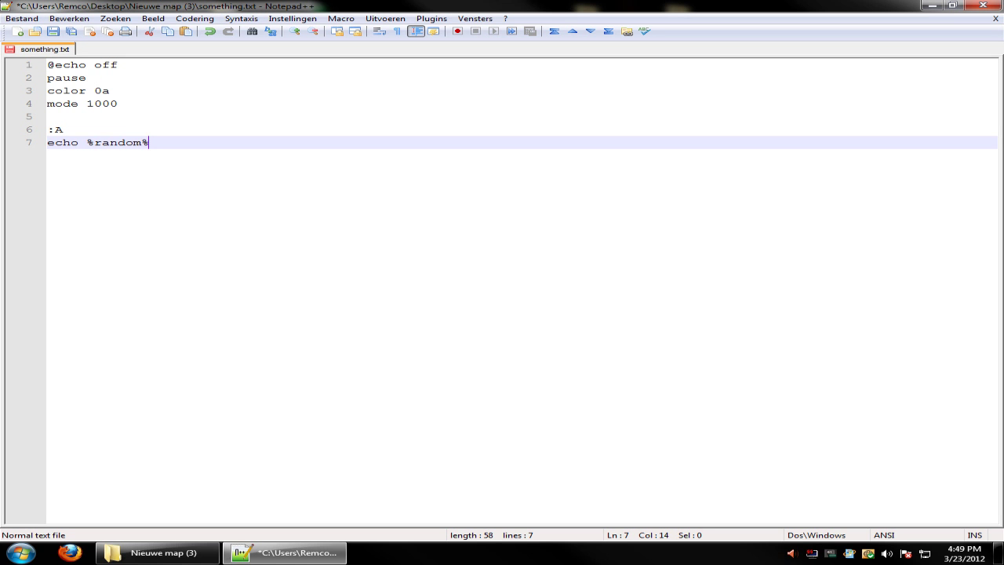
pyautogui.hotkey('ctrl', 'v')
pyautogui.hotkey('ctrl', 'v')
pyautogui.hotkey('ctrl', 'v')
pyautogui.hotkey('ctrl', 'v')
pyautogui.hotkey('ctrl', 'v')
pyautogui.hotkey('ctrl', 'v')
pyautogui.hotkey('ctrl', 'v')
pyautogui.hotkey('ctrl', 'v')
pyautogui.hotkey('ctrl', 'v')
pyautogui.hotkey('ctrl', 'v')
pyautogui.hotkey('ctrl', 'v')
pyautogui.hotkey('ctrl', 'v')
pyautogui.hotkey('ctrl', 'v')
pyautogui.hotkey('ctrl', 'v')
pyautogui.hotkey('ctrl', 'v')
pyautogui.hotkey('ctrl', 'v')
pyautogui.hotkey('ctrl', 'v')
pyautogui.hotkey('ctrl', 'v')
pyautogui.hotkey('ctrl', 'v')
pyautogui.hotkey('ctrl', 'v')
pyautogui.hotkey('ctrl', 'v')
pyautogui.hotkey('ctrl', 'v')
pyautogui.hotkey('ctrl', 'v')
pyautogui.hotkey('ctrl', 'v')
pyautogui.hotkey('ctrl', 'v')
pyautogui.hotkey('ctrl', 'v')
pyautogui.hotkey('ctrl', 'v')
pyautogui.hotkey('ctrl', 'v')
pyautogui.hotkey('ctrl', 'v')
pyautogui.hotkey('ctrl', 'v')
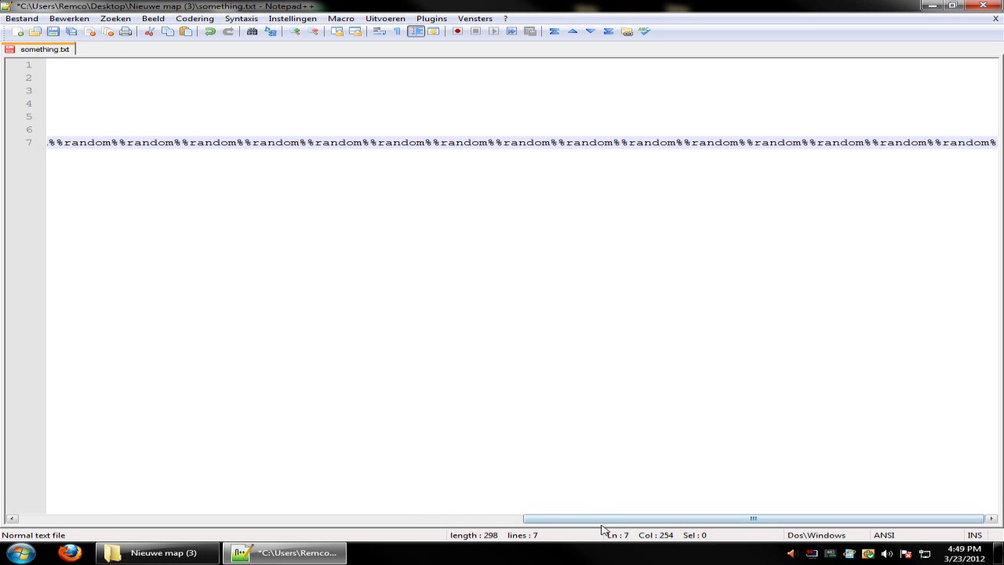
pyautogui.moveTo(606, 522); pyautogui.dragTo(2, 498)
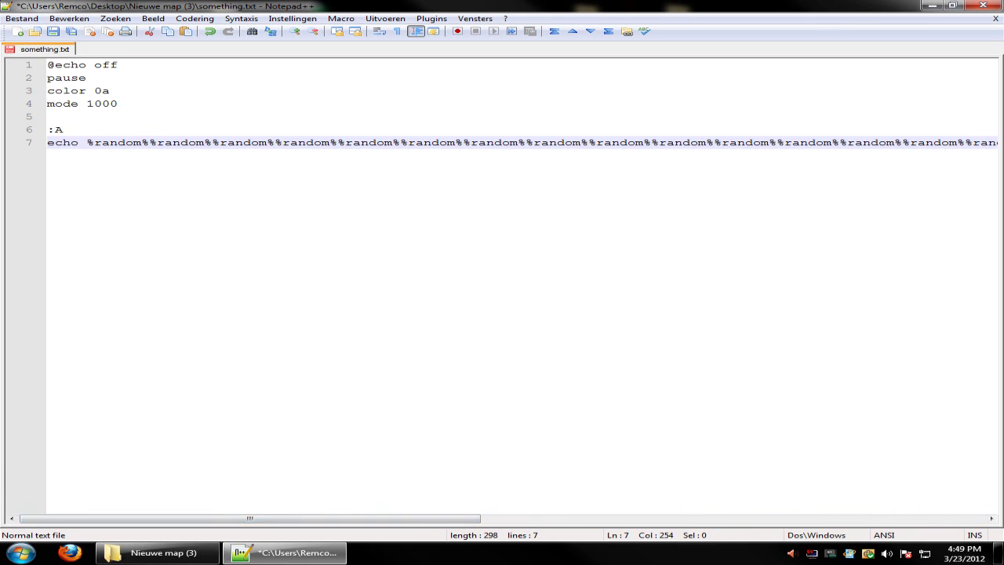
pyautogui.press('End')
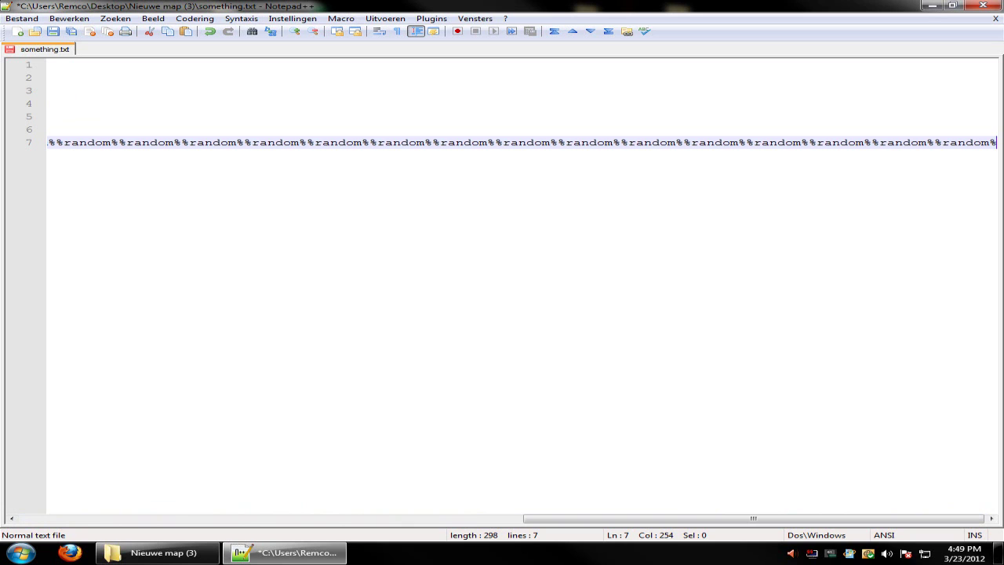
pyautogui.press('Return')
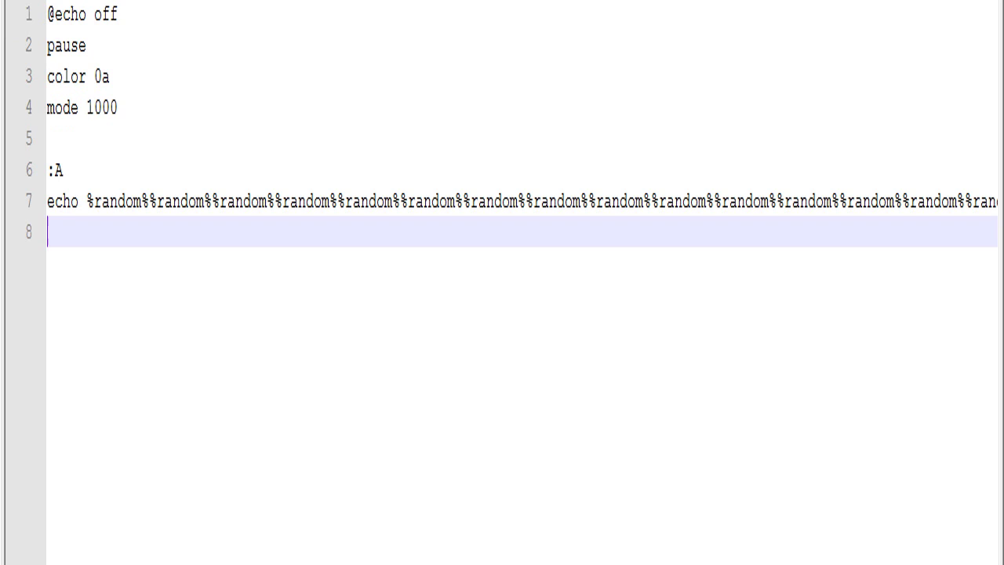
pyautogui.write('goto ')
pyautogui.write('A')
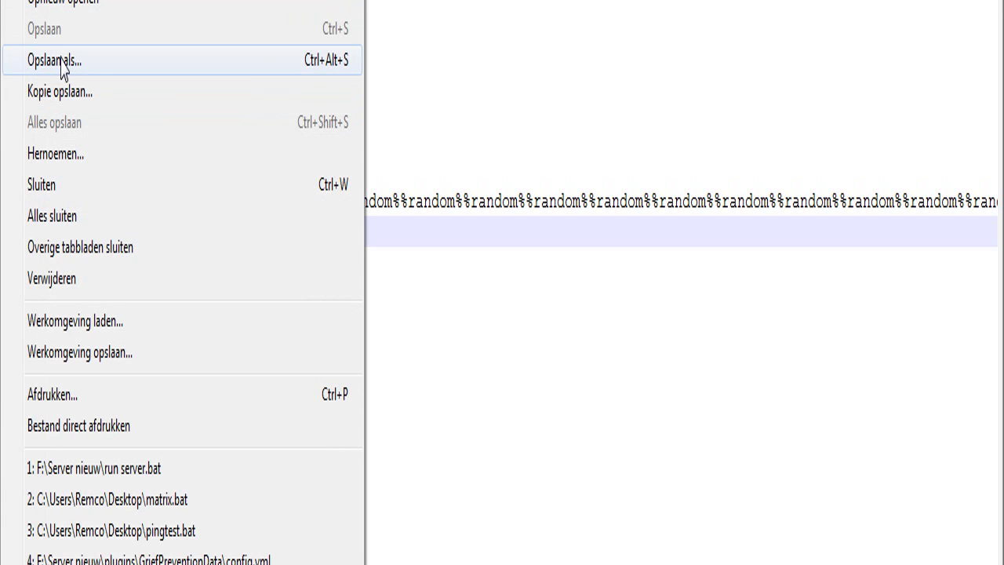
# Step: Save the script under the name something.bat with Save As
pyautogui.click(61, 64)
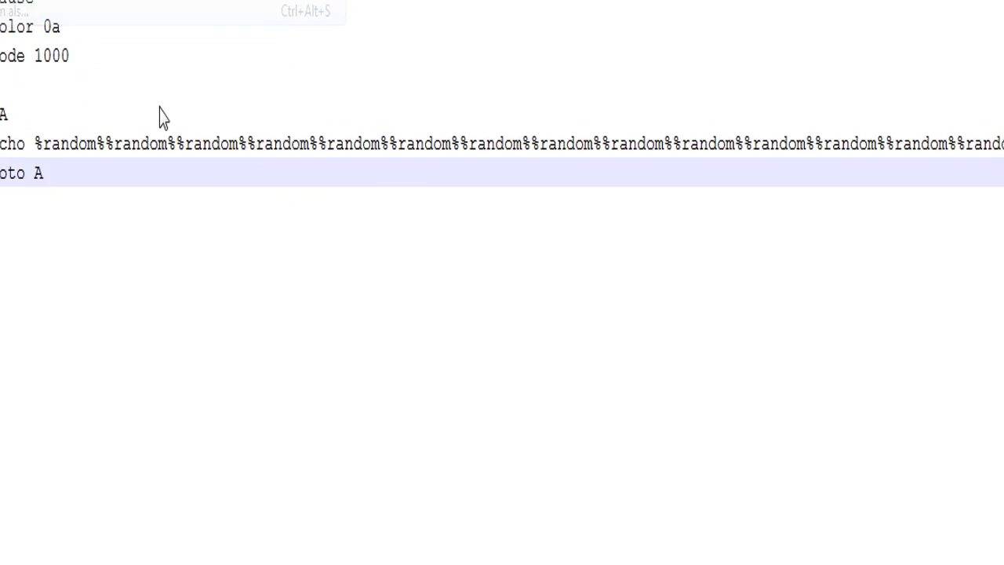
pyautogui.click(510, 464)
pyautogui.press('BackSpace')
pyautogui.press('BackSpace')
pyautogui.press('BackSpace')
pyautogui.write('bat')
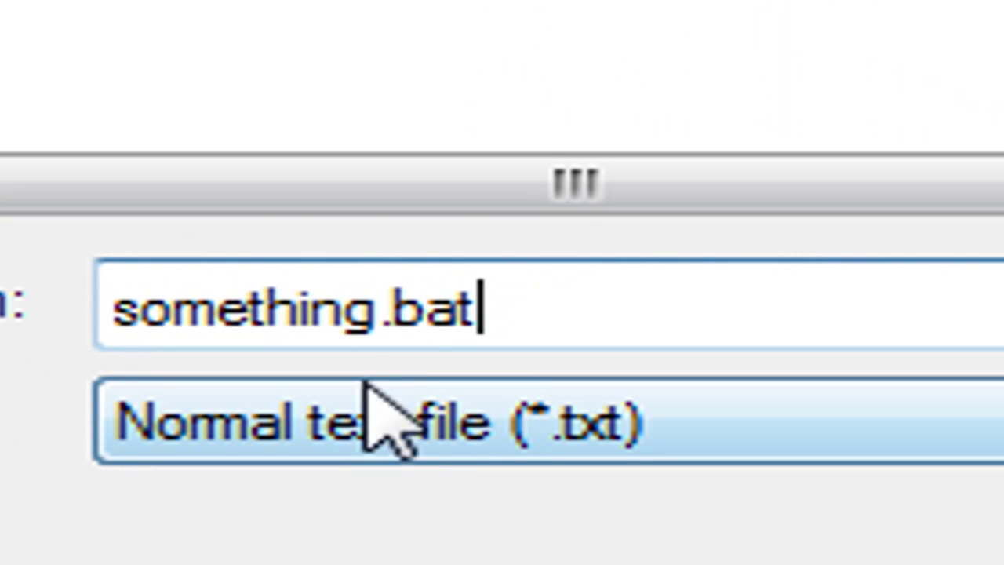
pyautogui.moveTo(353, 308); pyautogui.dragTo(113, 308)
pyautogui.click(482, 308)
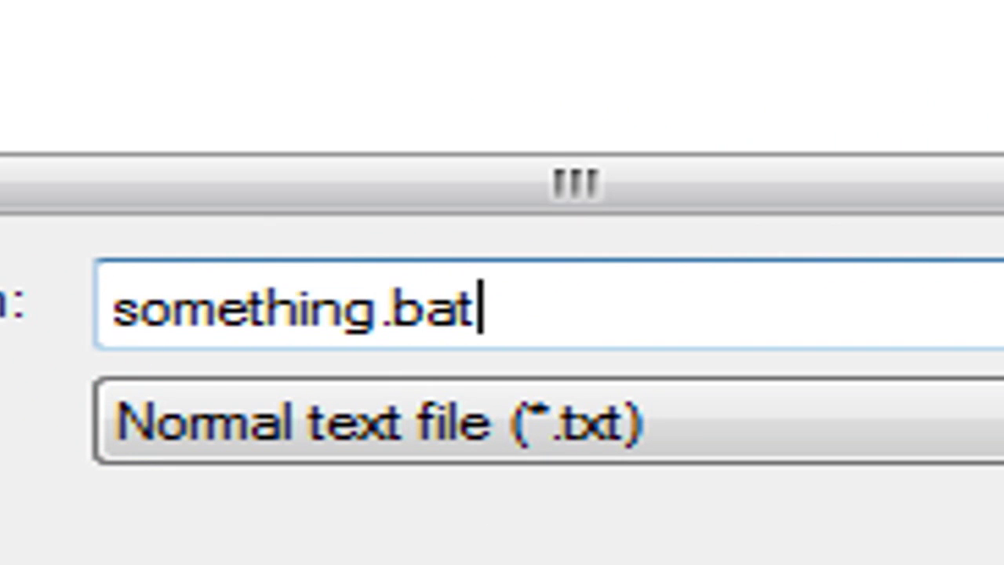
pyautogui.moveTo(483, 308); pyautogui.dragTo(378, 339)
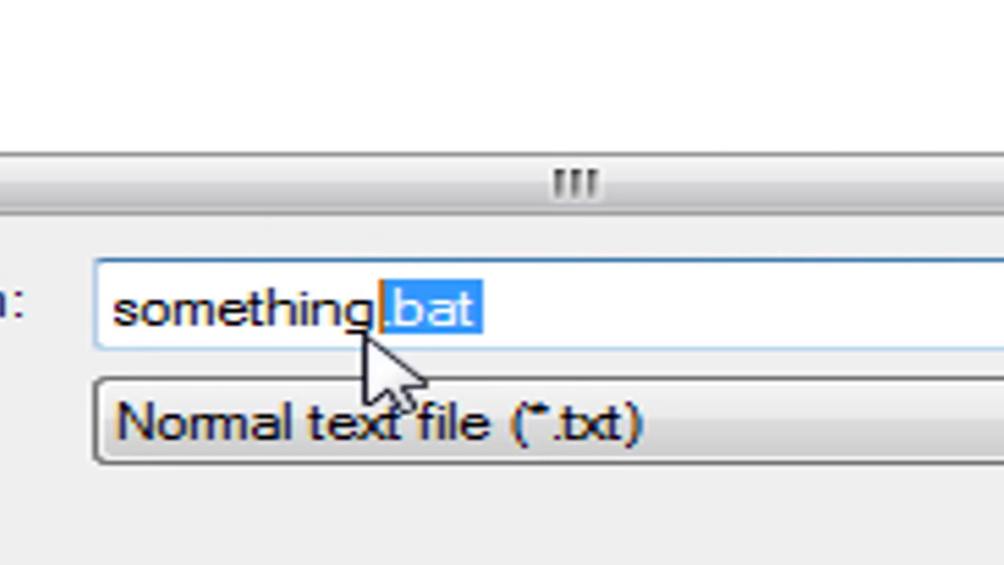
pyautogui.hotkey('ctrl', 'a')
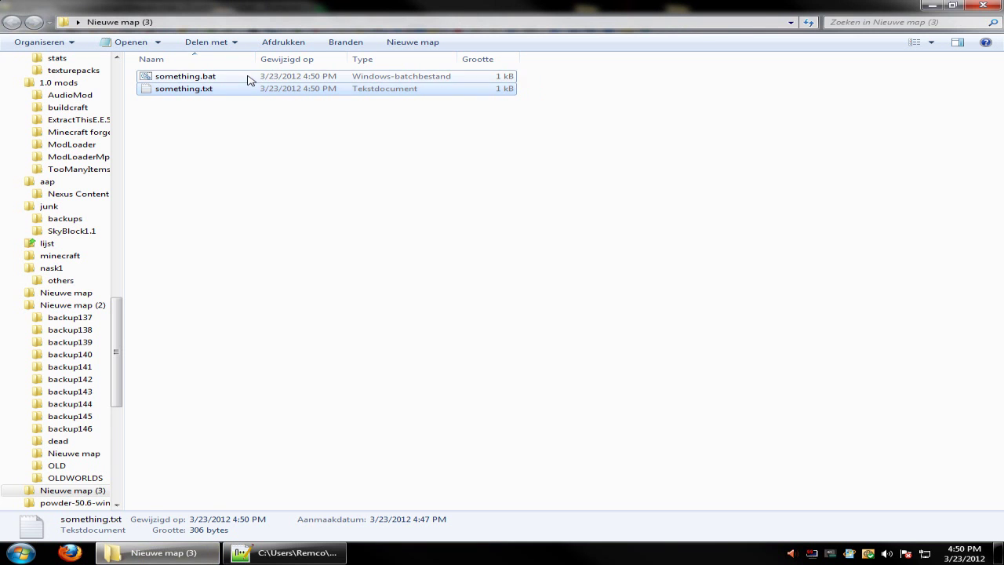
# Step: Run something.bat in a maximized console and continue past the pause prompt
pyautogui.doubleClick(249, 79)
pyautogui.click(643, 50)
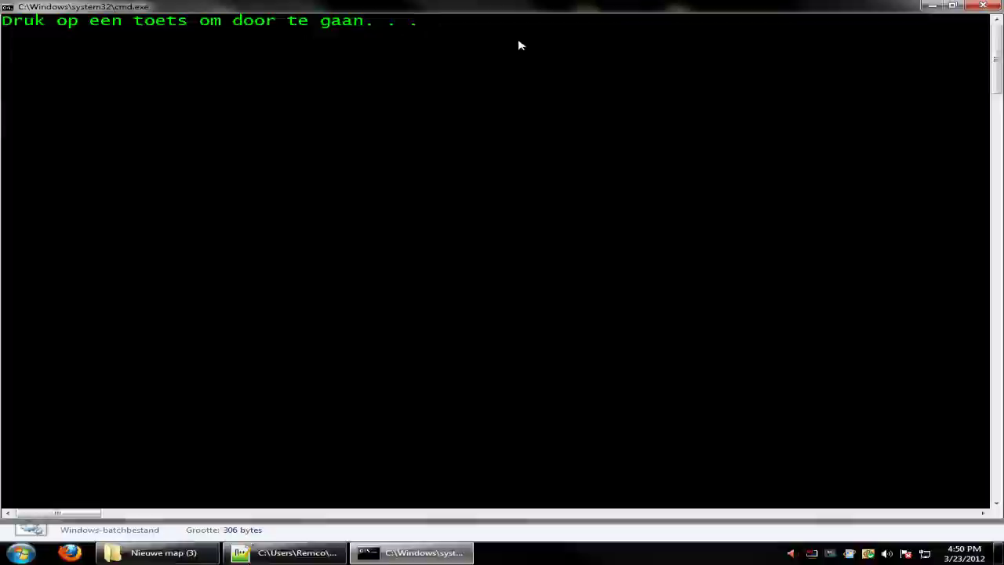
pyautogui.press('space')
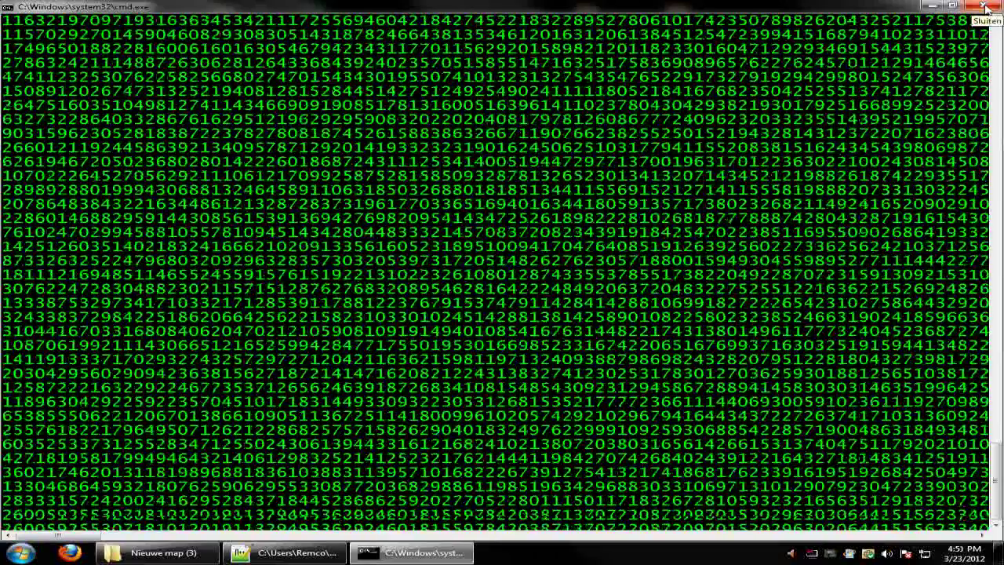
# Step: Close the console, relaunch something.bat and continue past the pause prompt
pyautogui.click(985, 8)
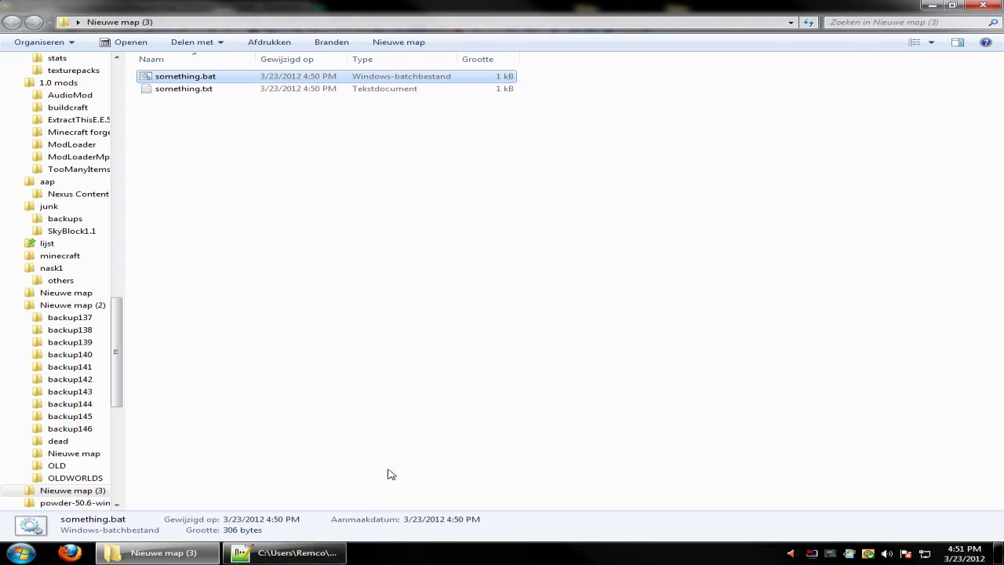
pyautogui.doubleClick(231, 79)
pyautogui.press('Return')
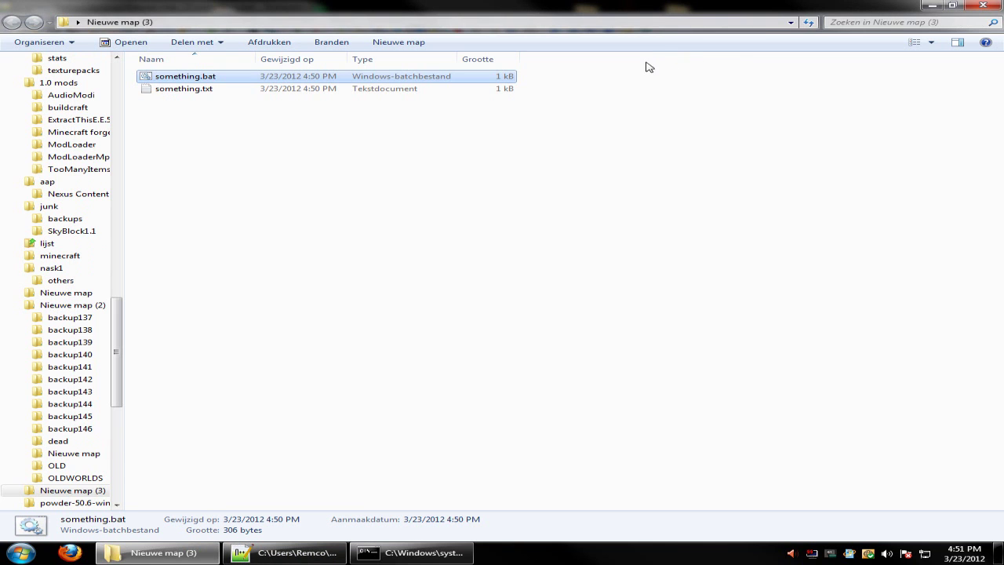
pyautogui.press('Return')
pyautogui.doubleClick(658, 66)
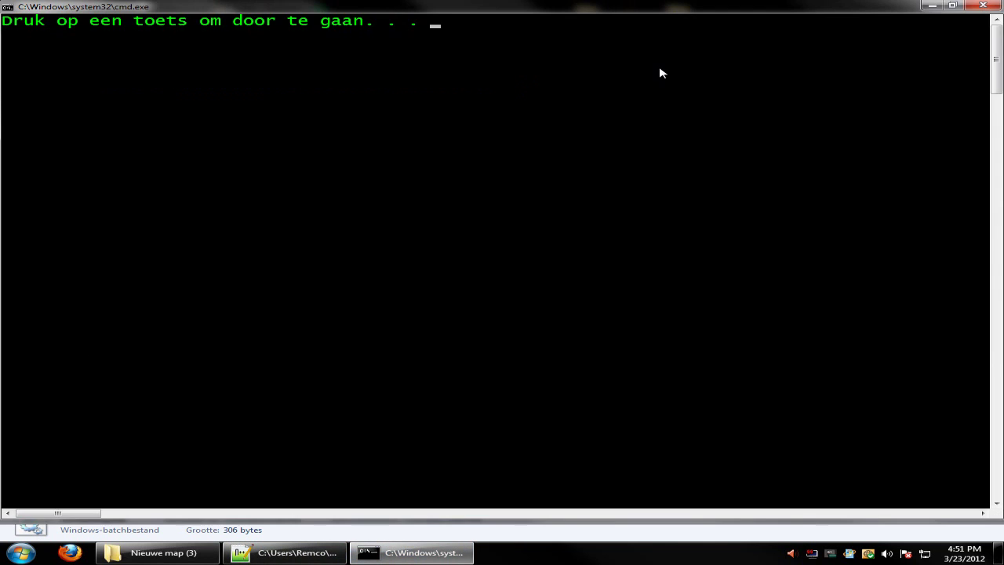
pyautogui.press('Return')
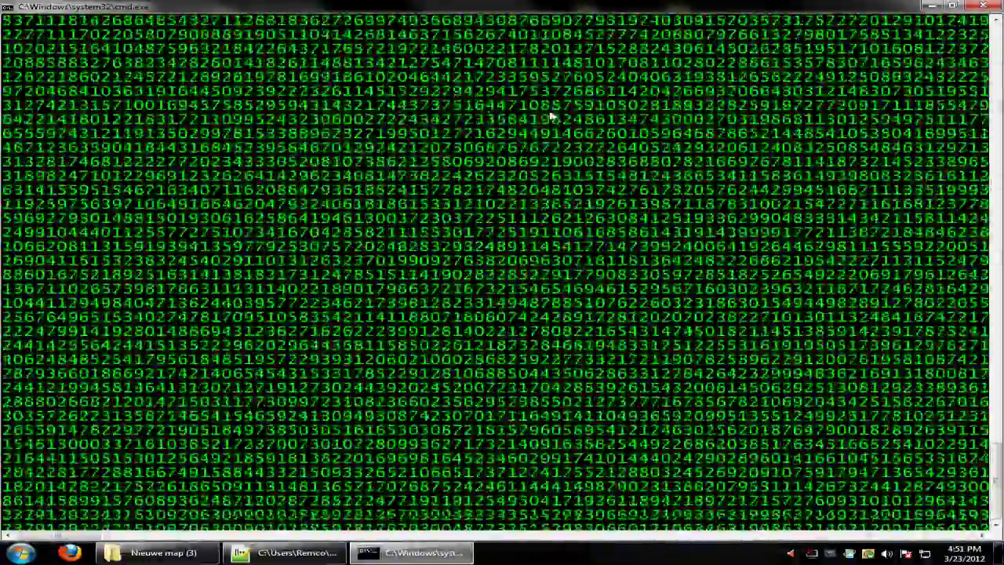